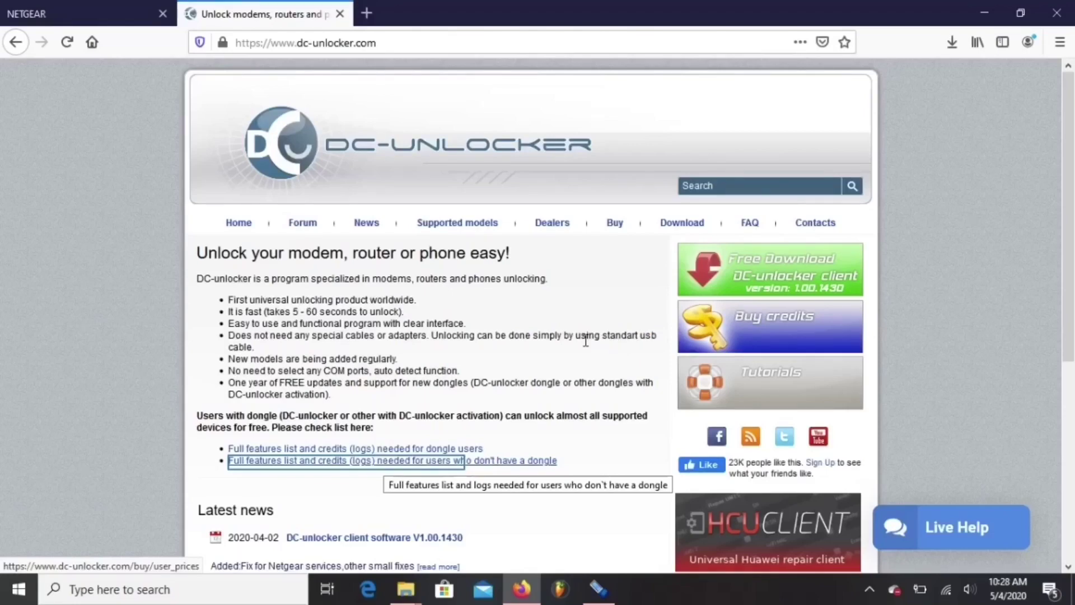
- Open the credits table for users without a dongle and scroll through it
left_click(379, 470)
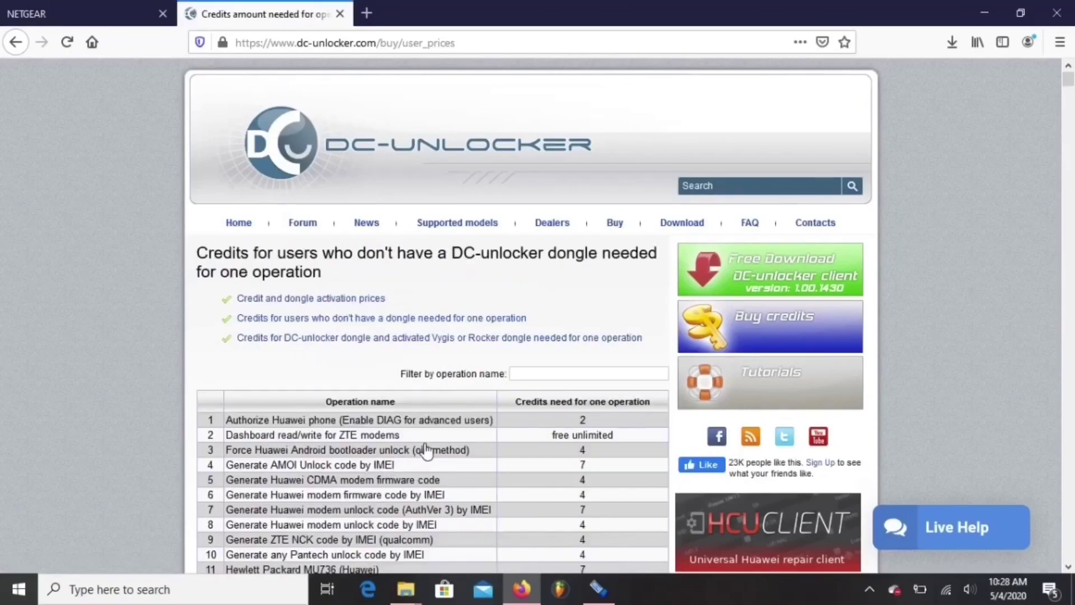
left_click_drag(1068, 70, 1069, 96)
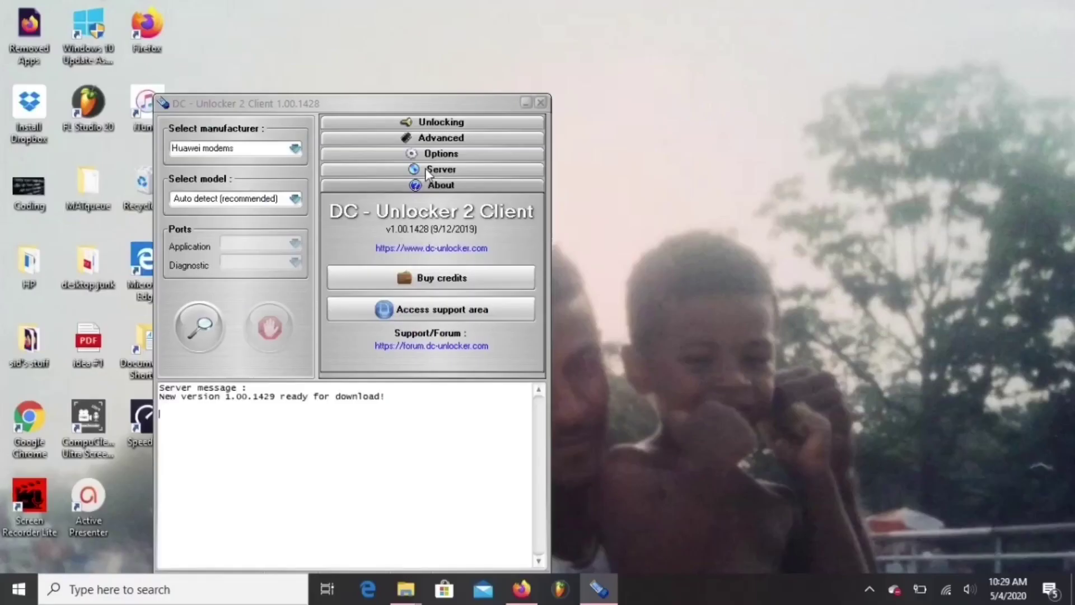
- Run Check login under Server to confirm the account has 29 credits left
left_click(507, 139)
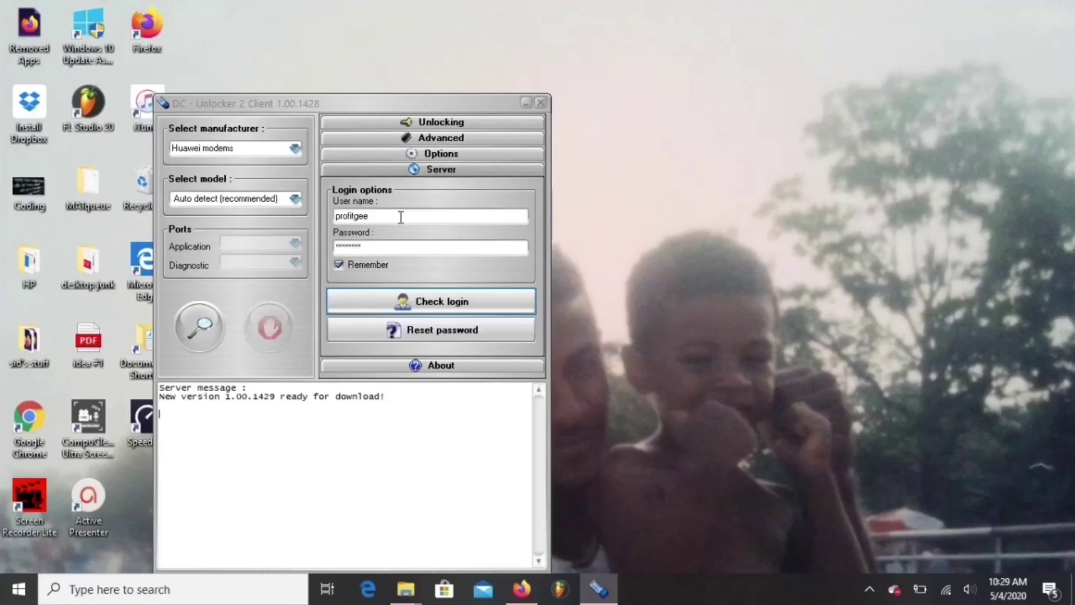
left_click(398, 306)
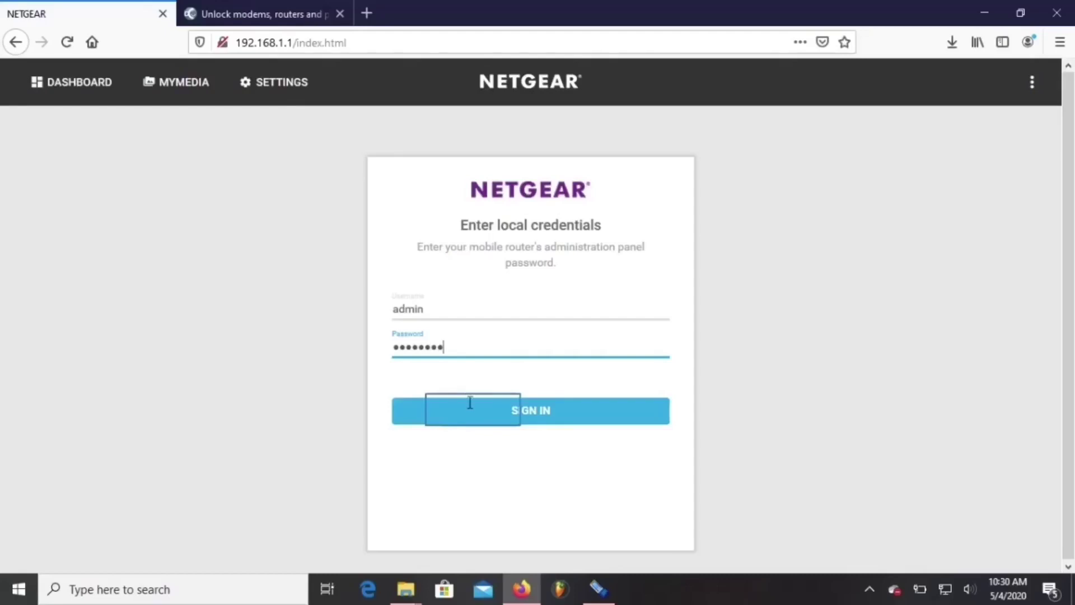
- Sign in to the Nighthawk admin and go to Settings > Advanced Settings > Cellular
left_click(473, 407)
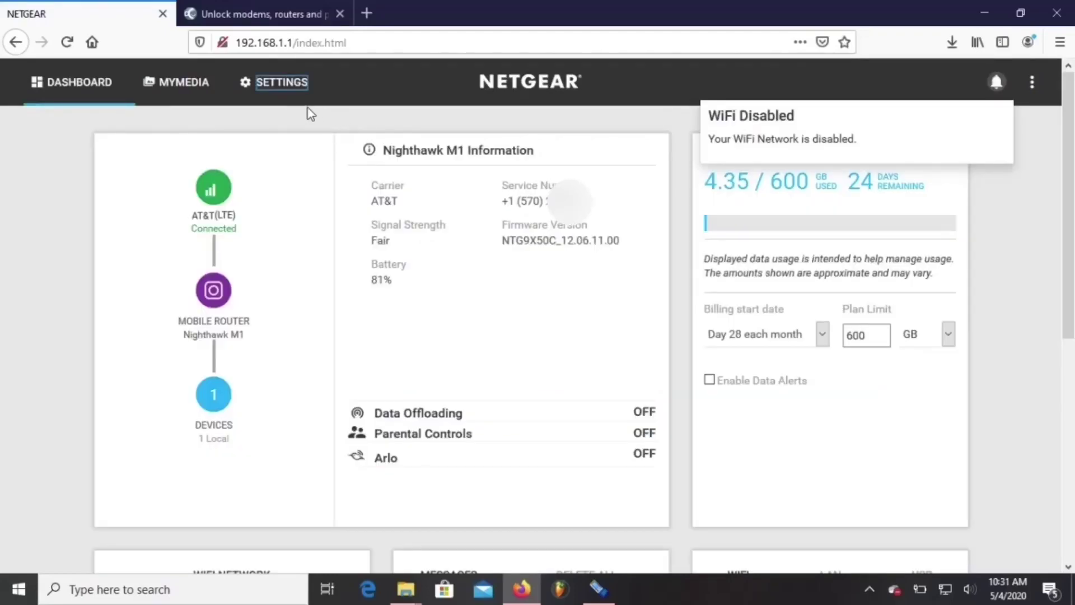
left_click(284, 85)
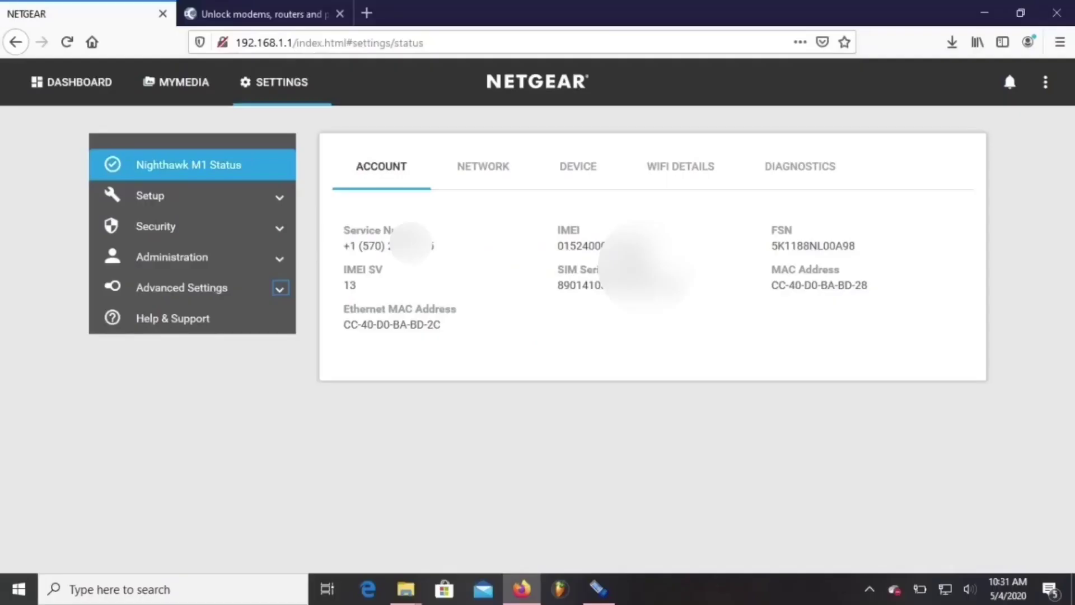
left_click(1069, 55)
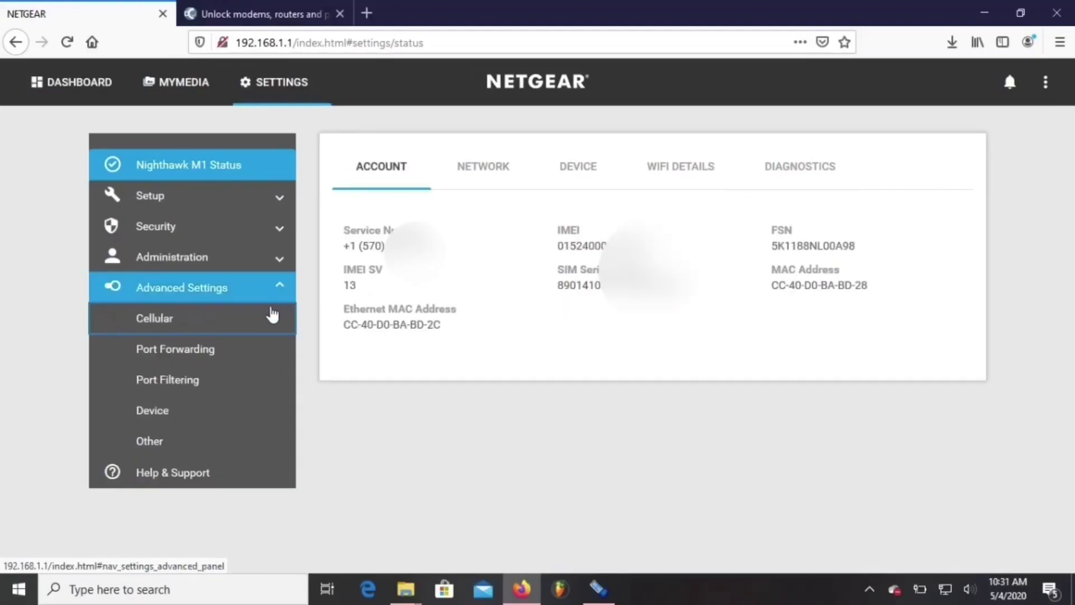
left_click(263, 327)
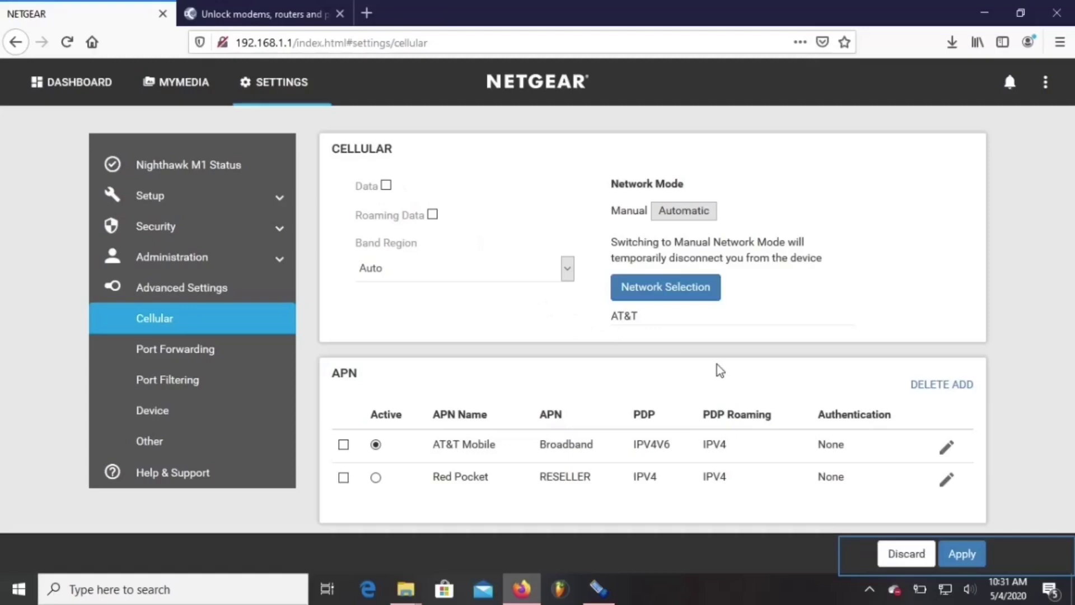
- Apply mobile data off and set the band region to WCDMA All
left_click(958, 558)
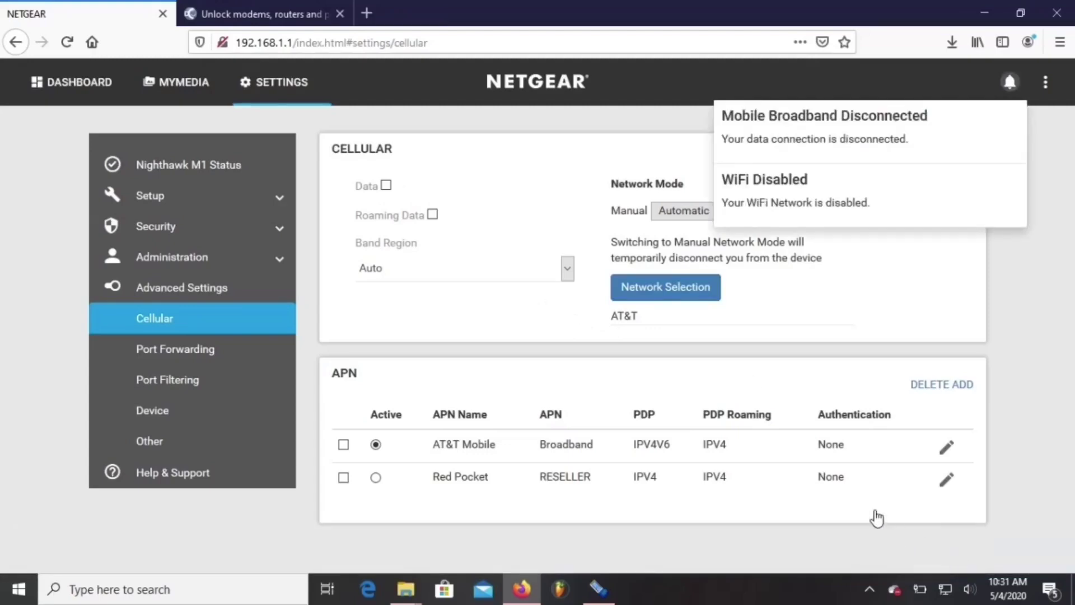
left_click(560, 301)
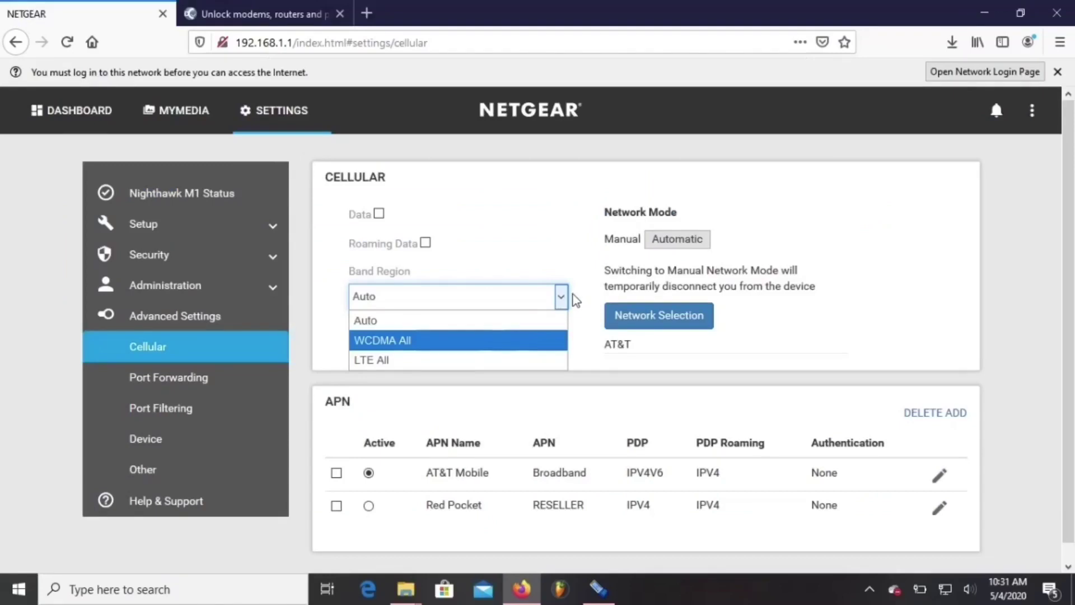
key("Return")
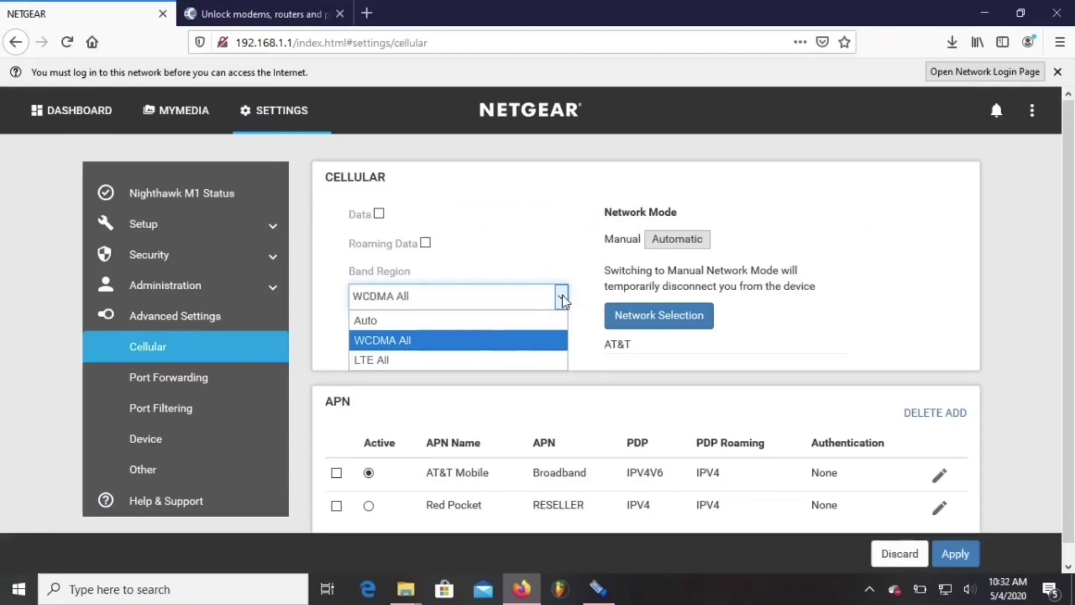
- Turn IP Passthrough ON in Mobile Router Setup and confirm the router restart
left_click(275, 223)
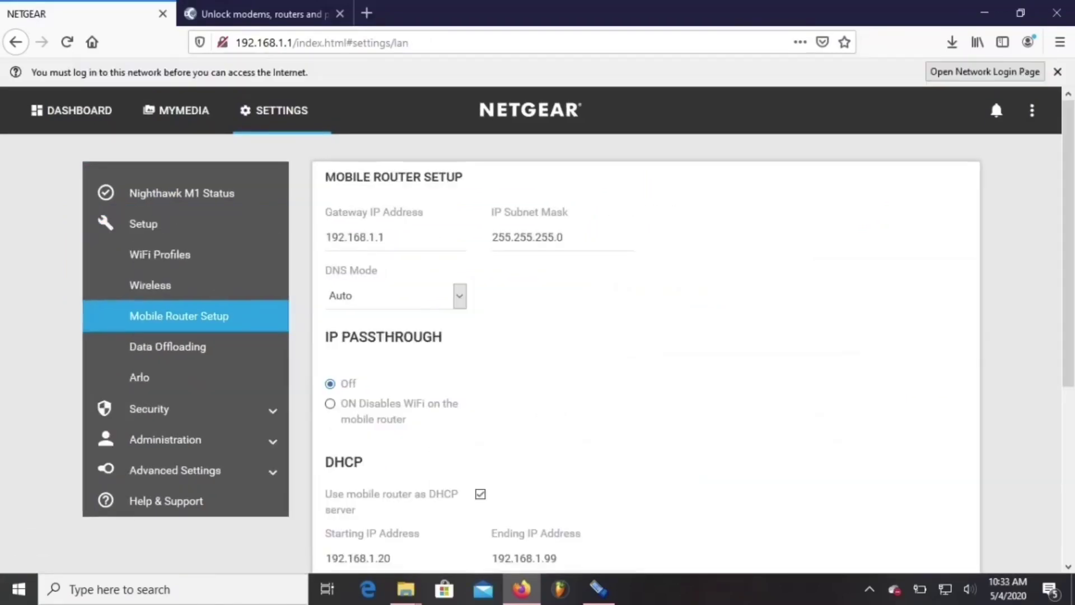
left_click(330, 403)
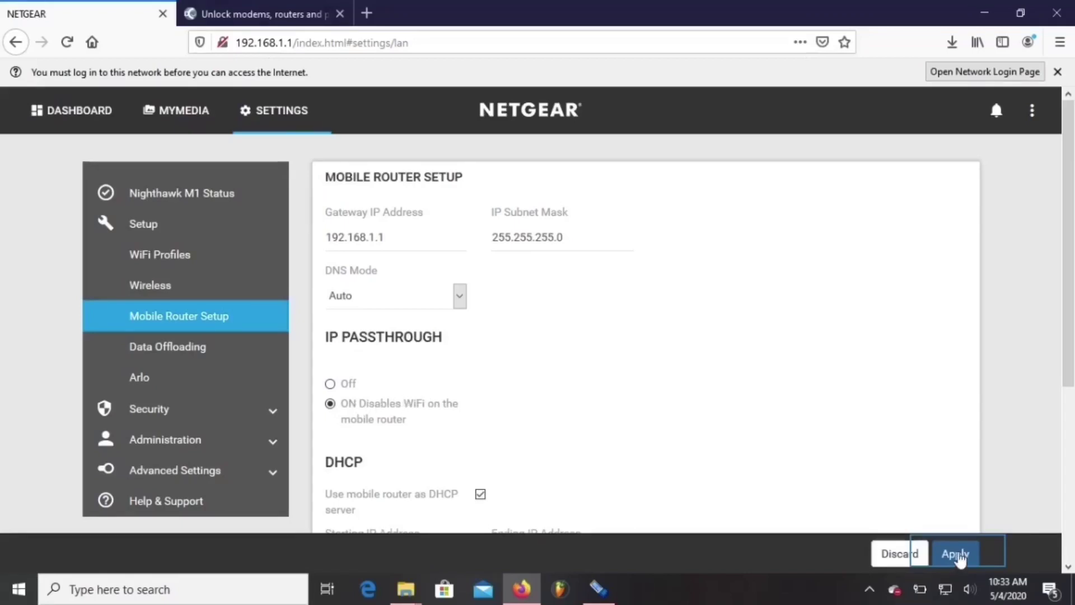
left_click(957, 556)
left_click(720, 228)
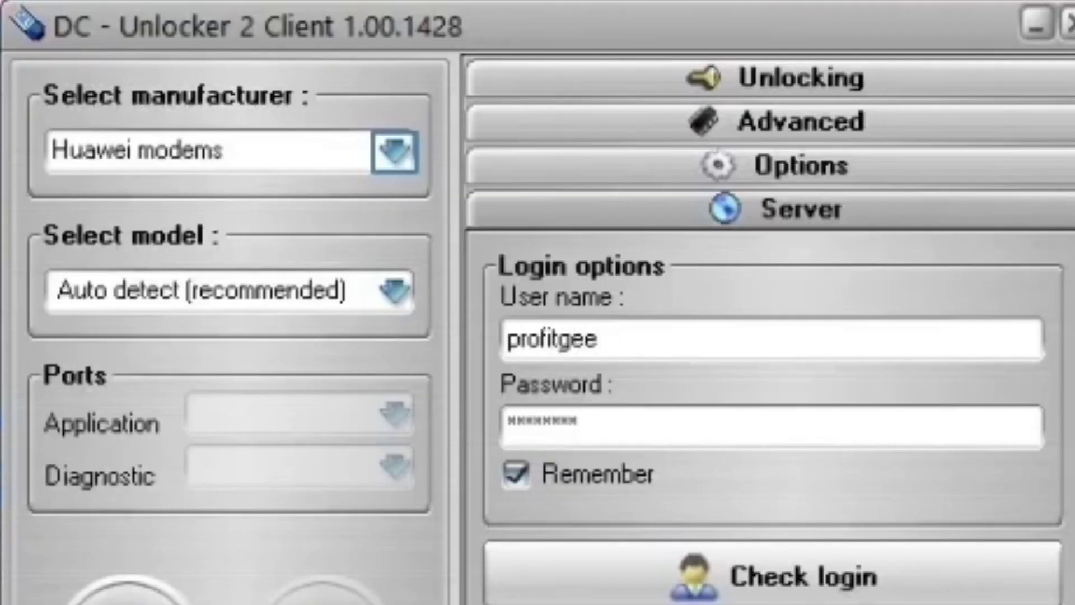
- Select SierraWireless/NETGEAR, detect the MR1100 modem, and expand the Advanced tools
left_click(394, 151)
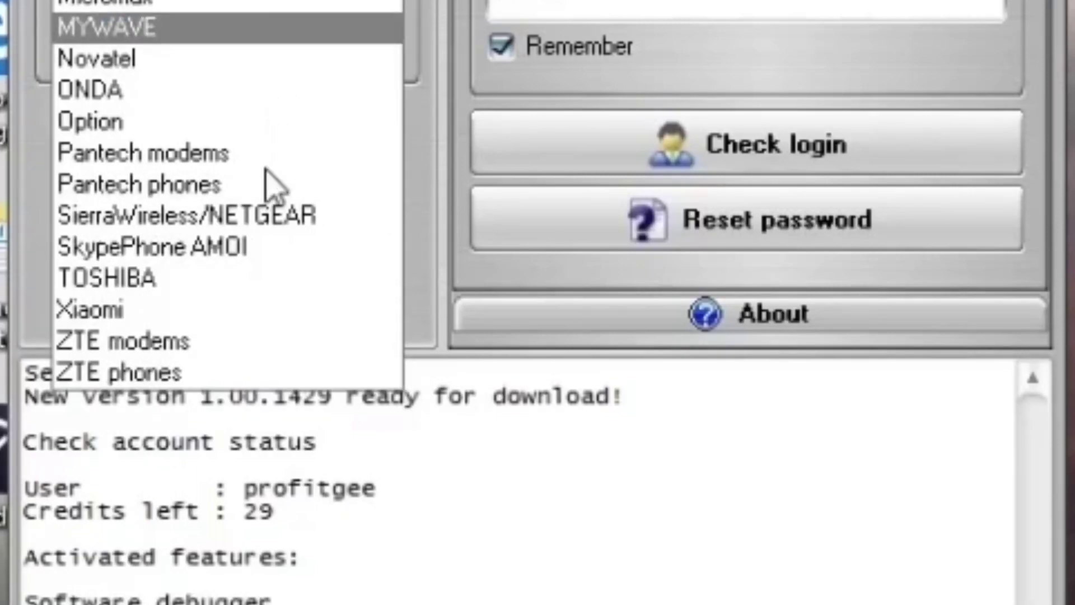
left_click(273, 215)
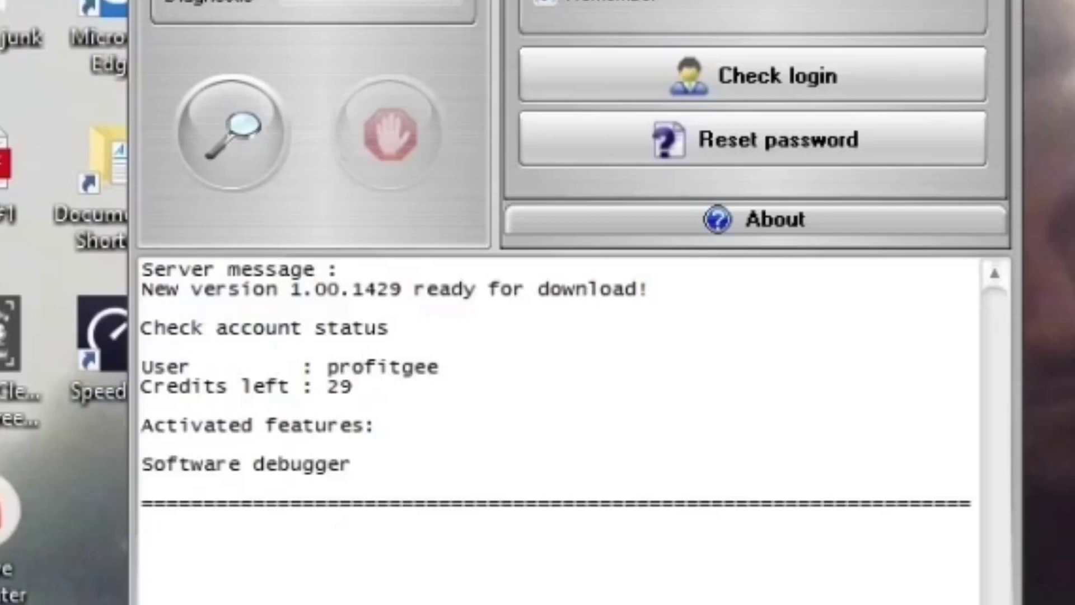
left_click(218, 145)
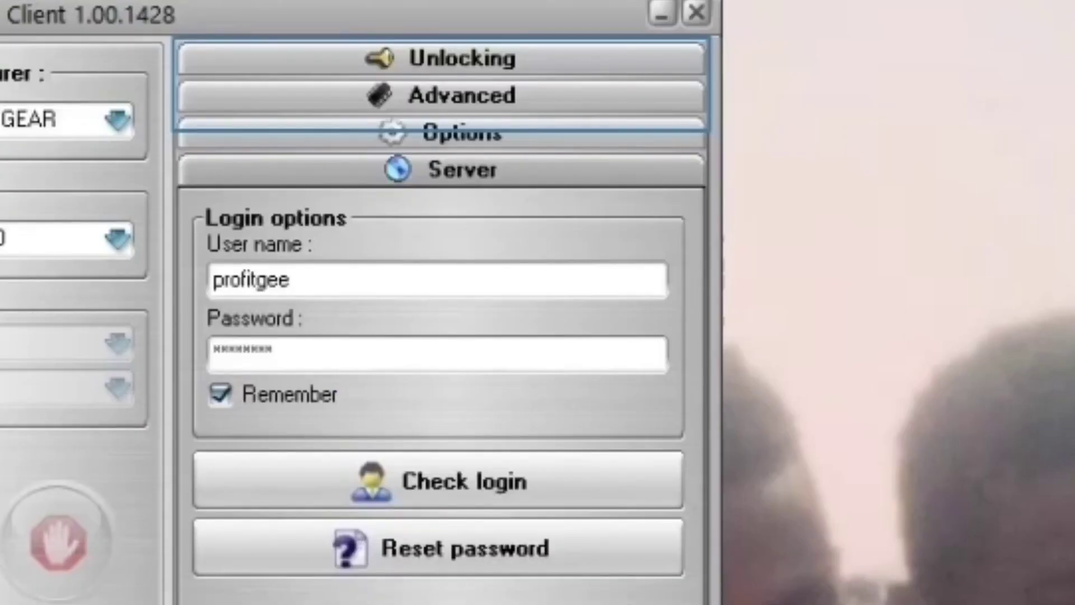
left_click(401, 56)
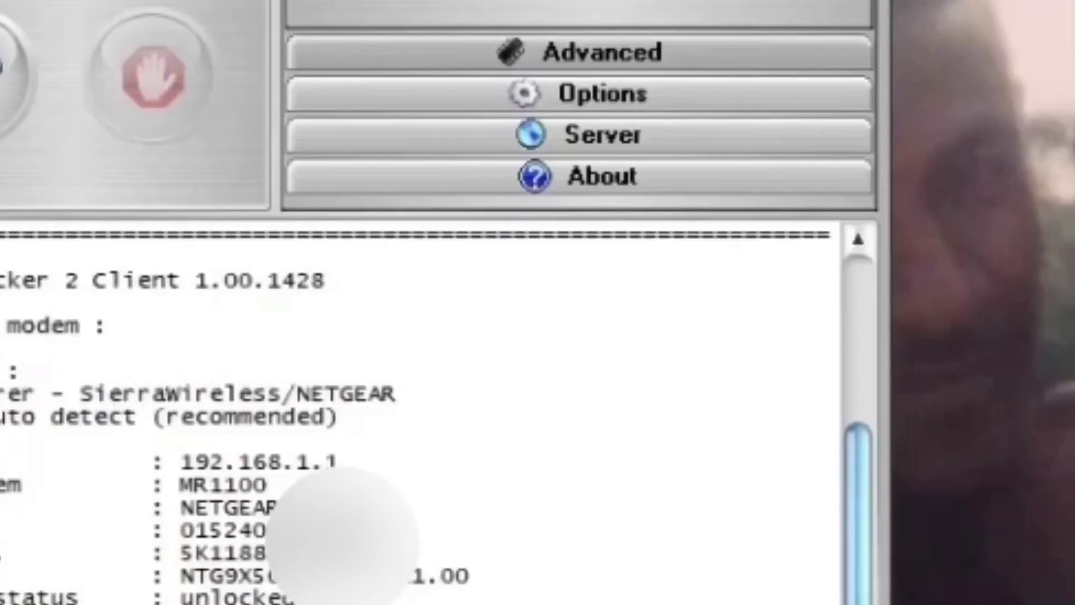
left_click(529, 50)
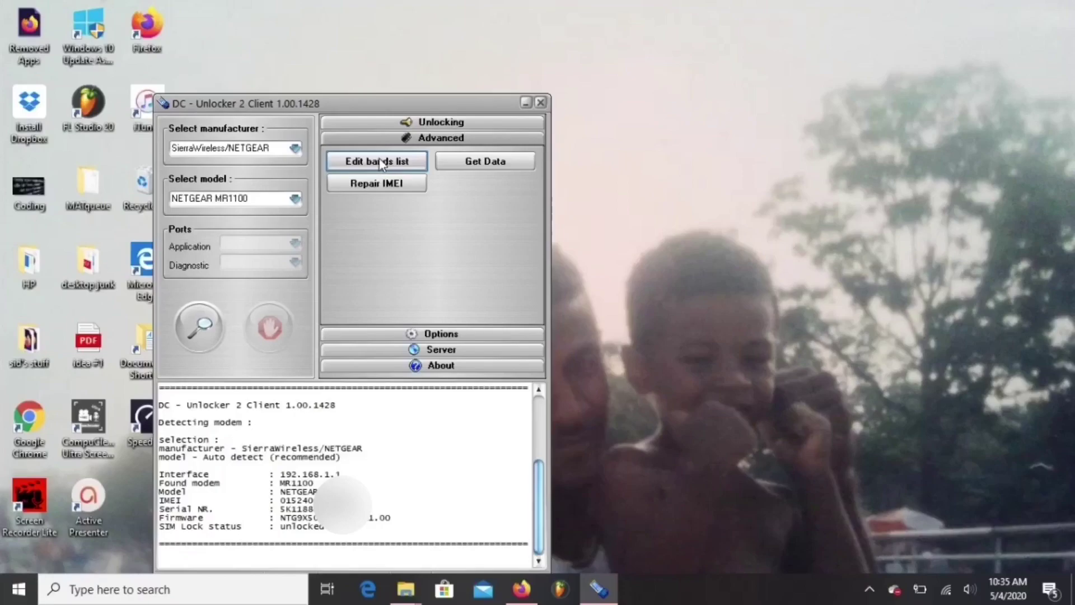
- Open Edit bands list, read the router's bands, and add a 'Verizon B4 B66' entry
left_click(352, 124)
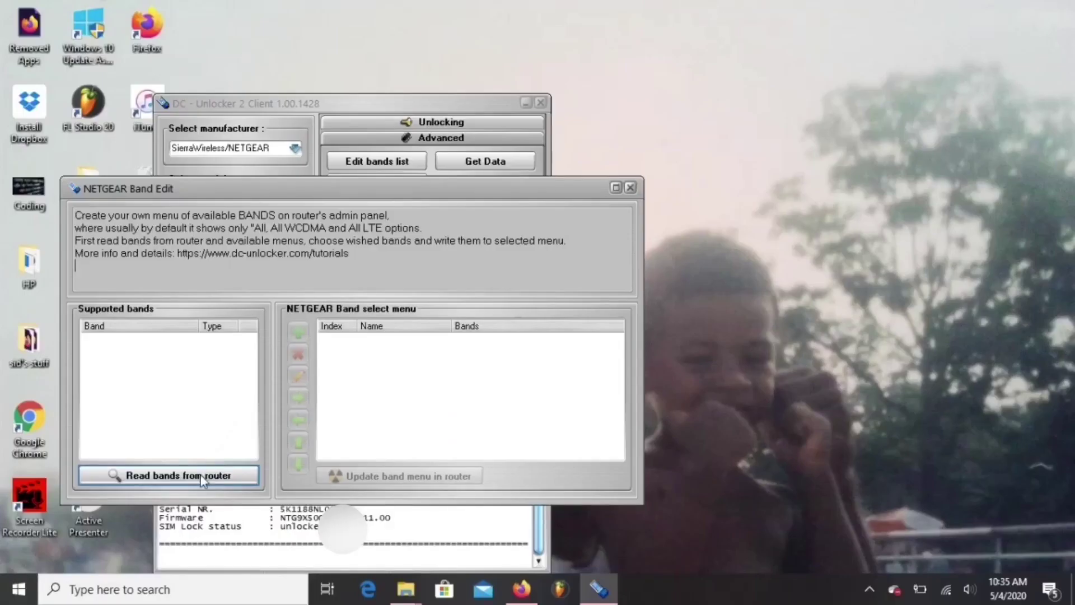
left_click(395, 514)
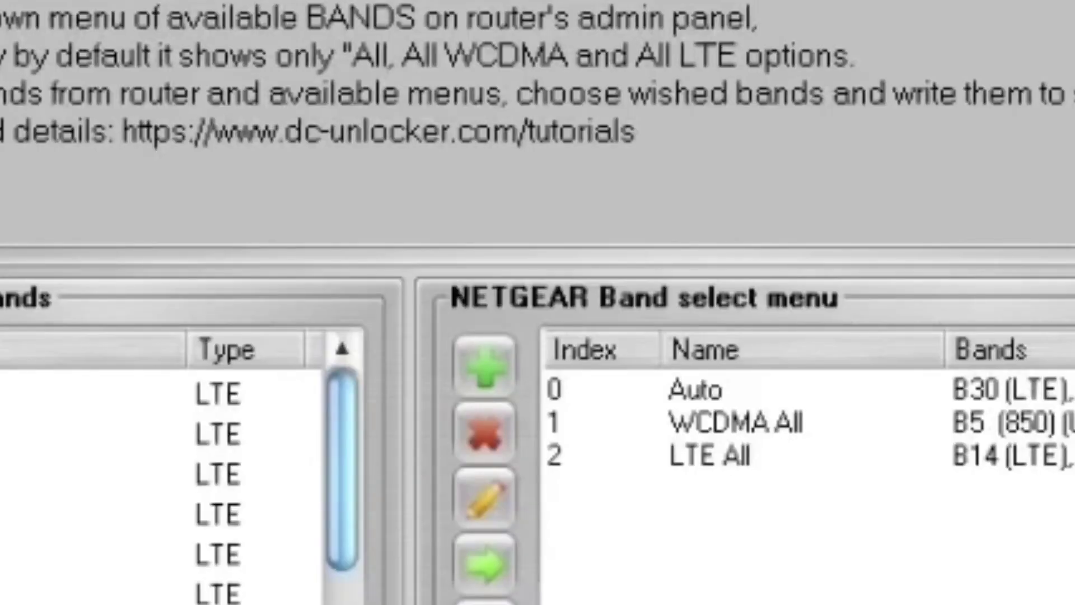
left_click(473, 359)
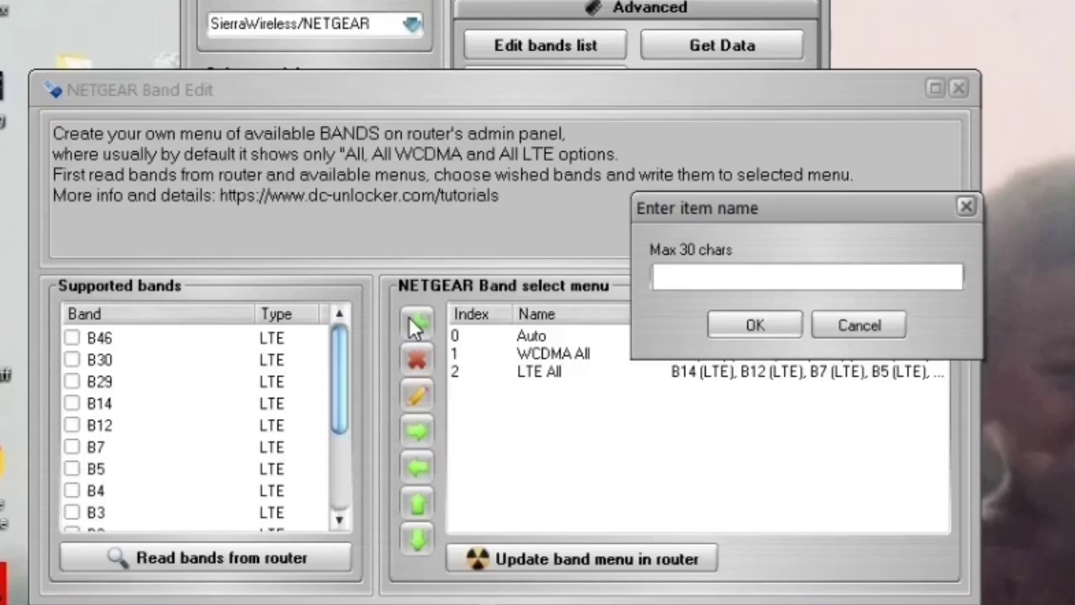
type("Verizon B4 B66")
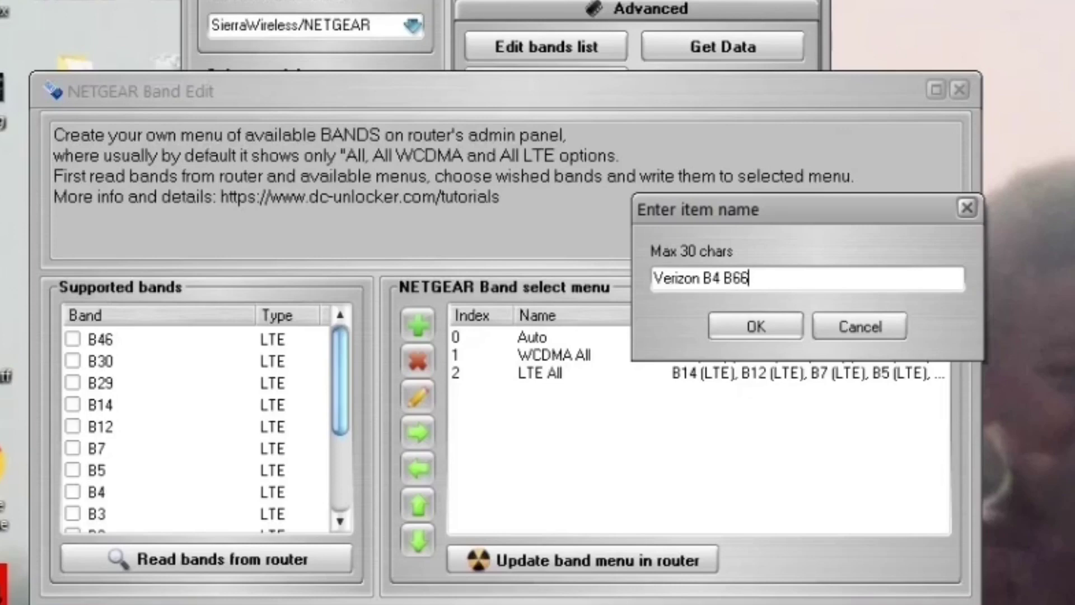
key("Return")
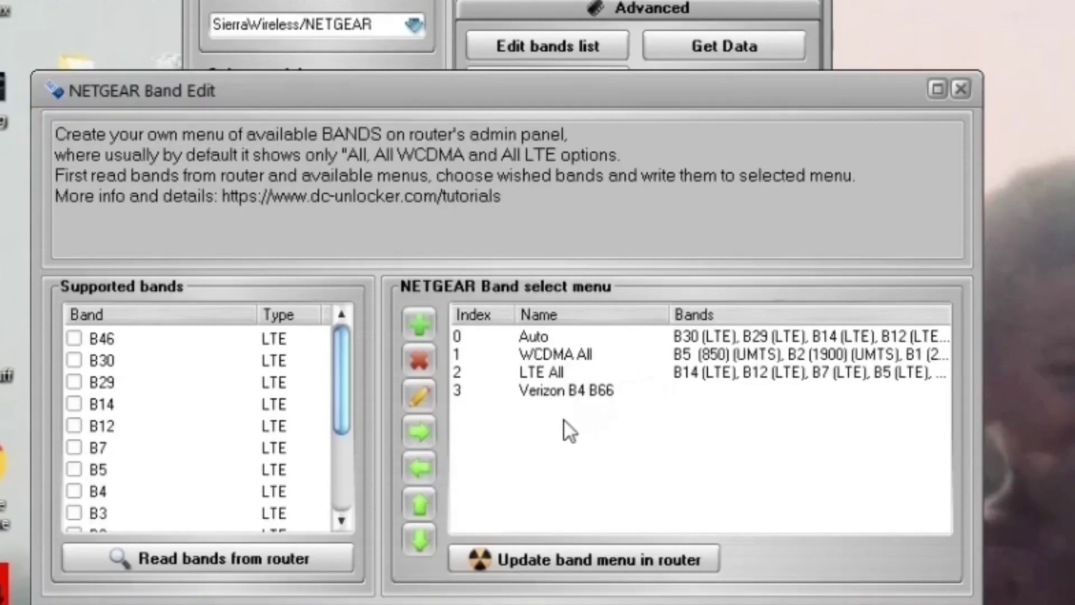
- Assign bands B4 and B66 to the Verizon B4 B66 entry
left_click(529, 391)
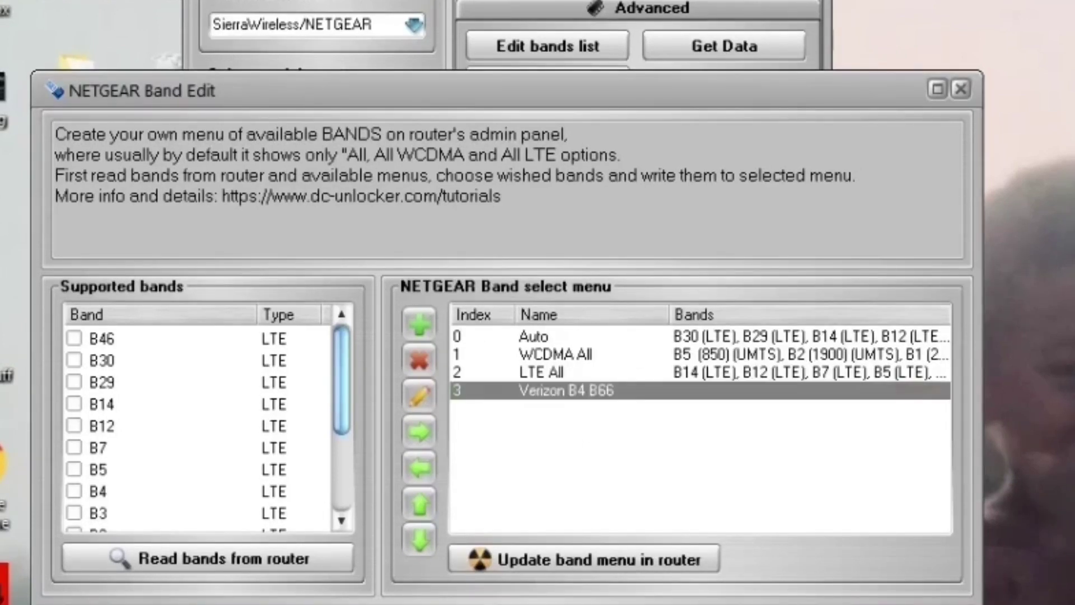
scroll(196, 426, "down", 2)
left_click(74, 382)
left_click(74, 469)
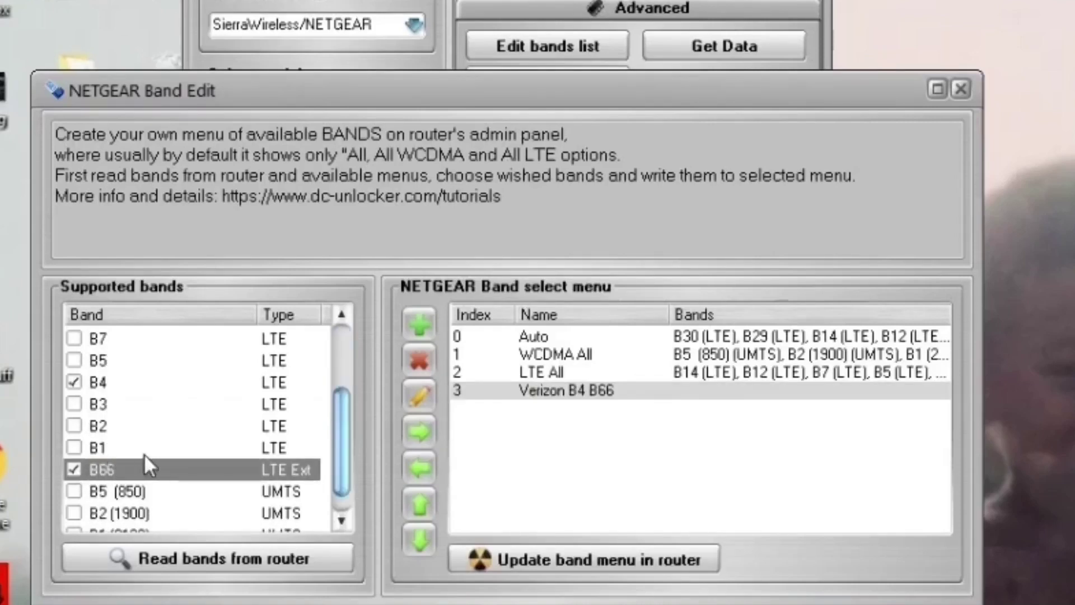
left_click(415, 429)
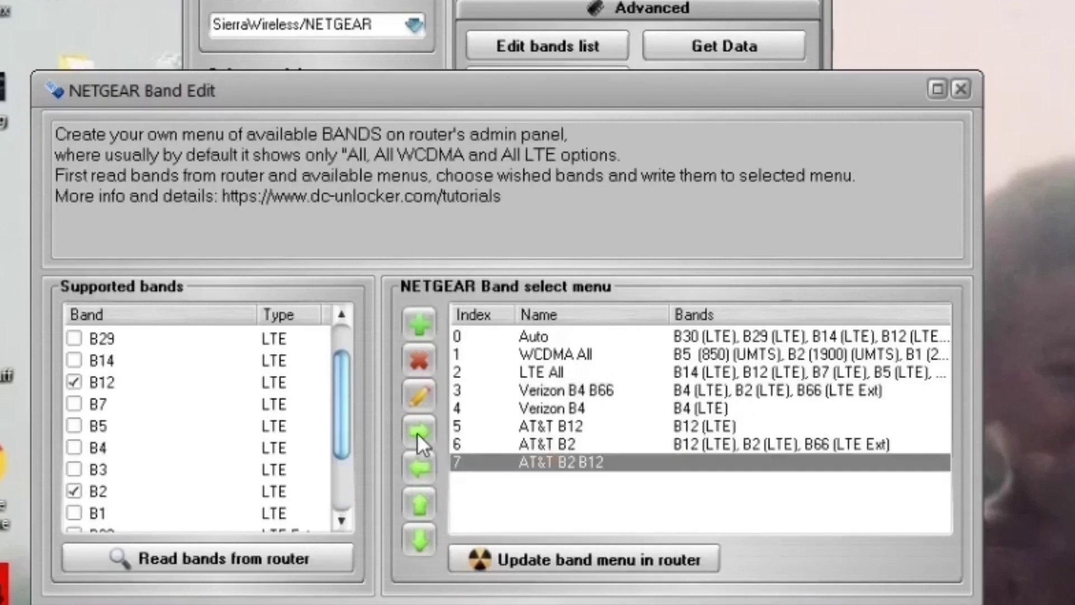
- Assign bands to AT&T B2 B12 and remove B12 from the AT&T B2 entry
left_click(419, 432)
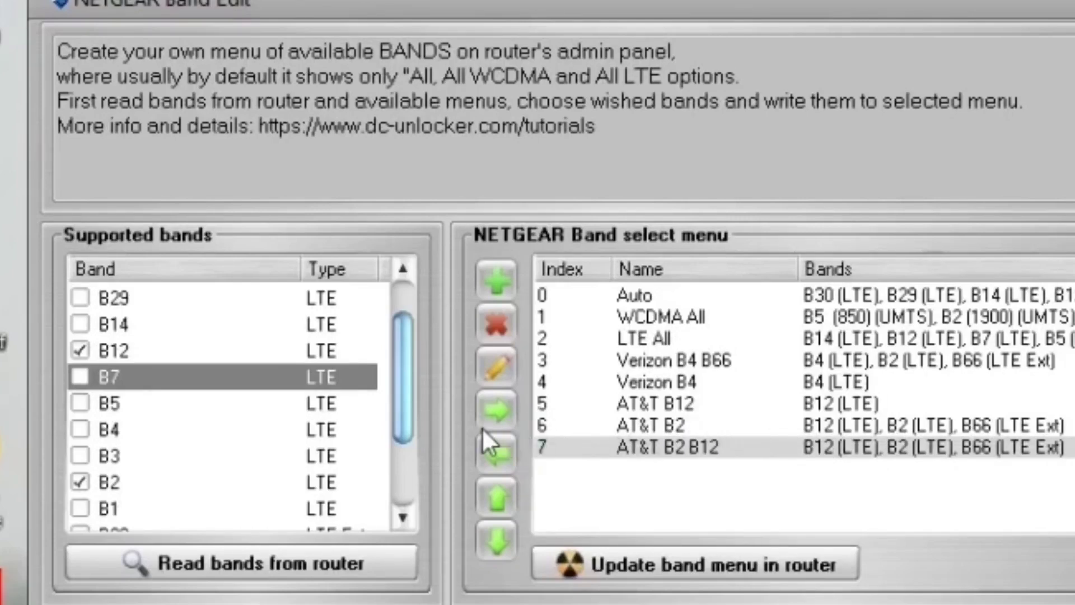
left_click(584, 426)
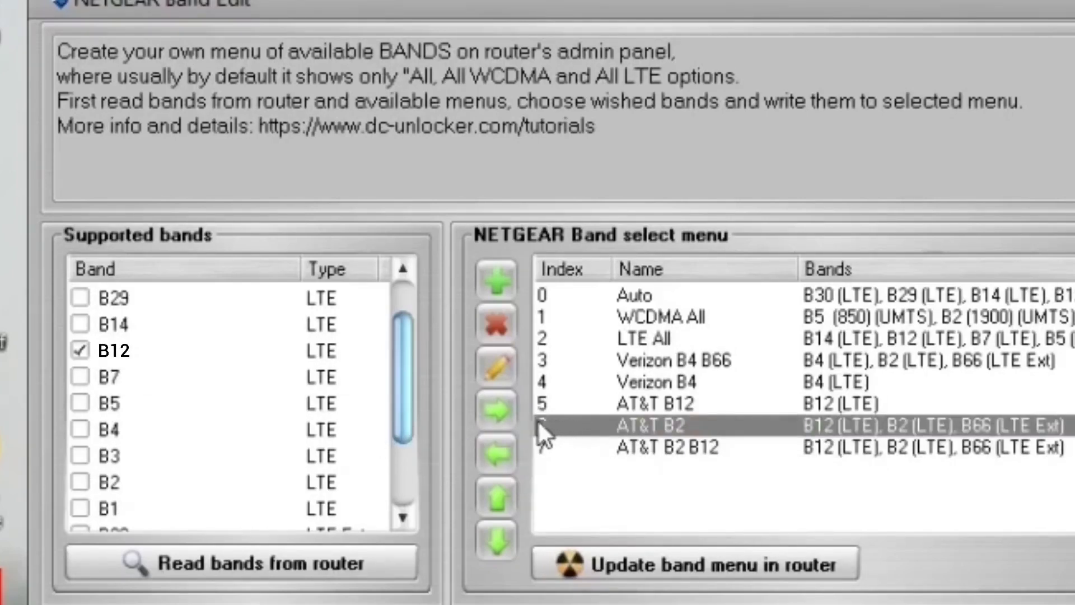
left_click(560, 445)
left_click(591, 426)
left_click(495, 442)
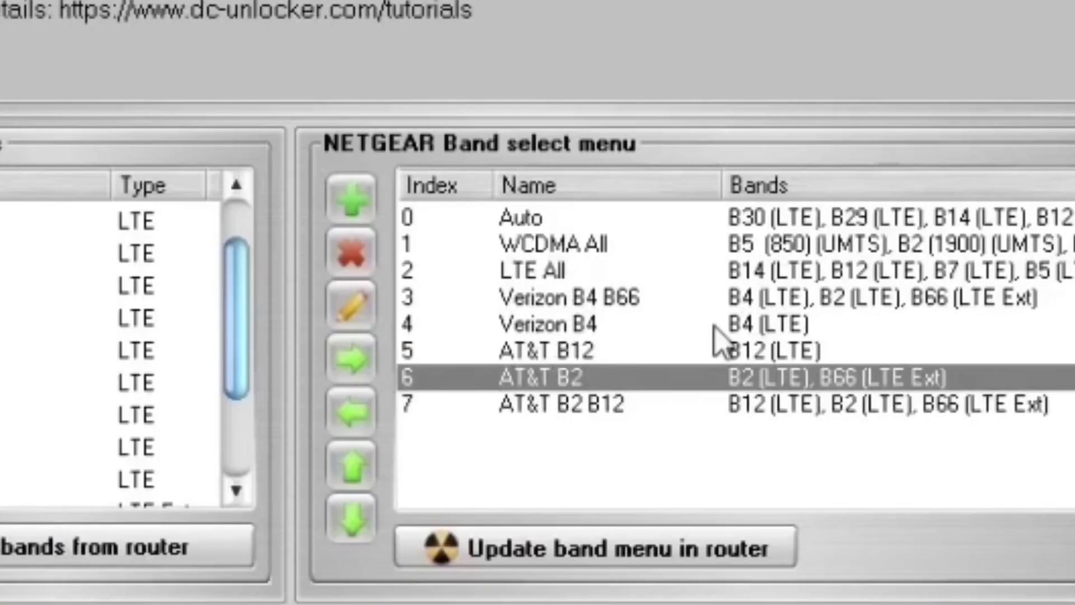
left_click(795, 402)
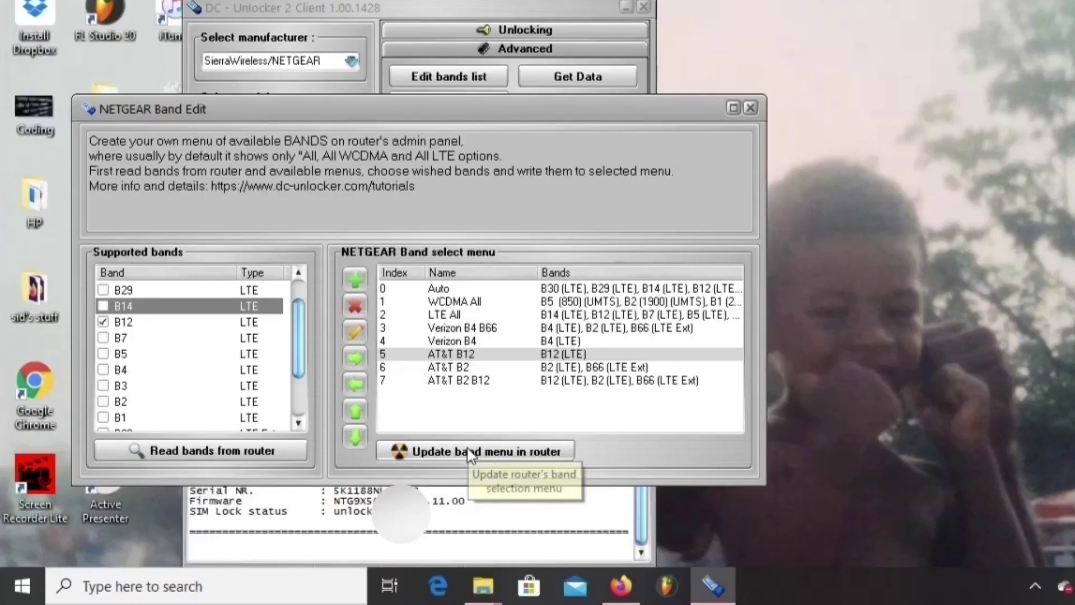
- Write the custom band menu to the router, then enter a new IMEI in Repair IMEI
left_click(468, 449)
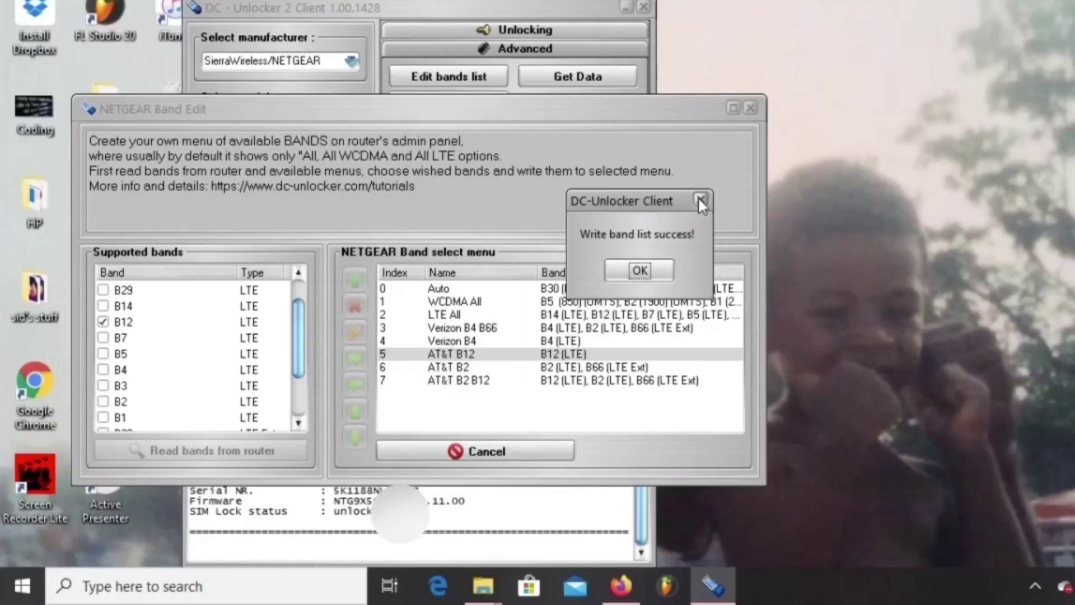
left_click(728, 100)
left_click(751, 108)
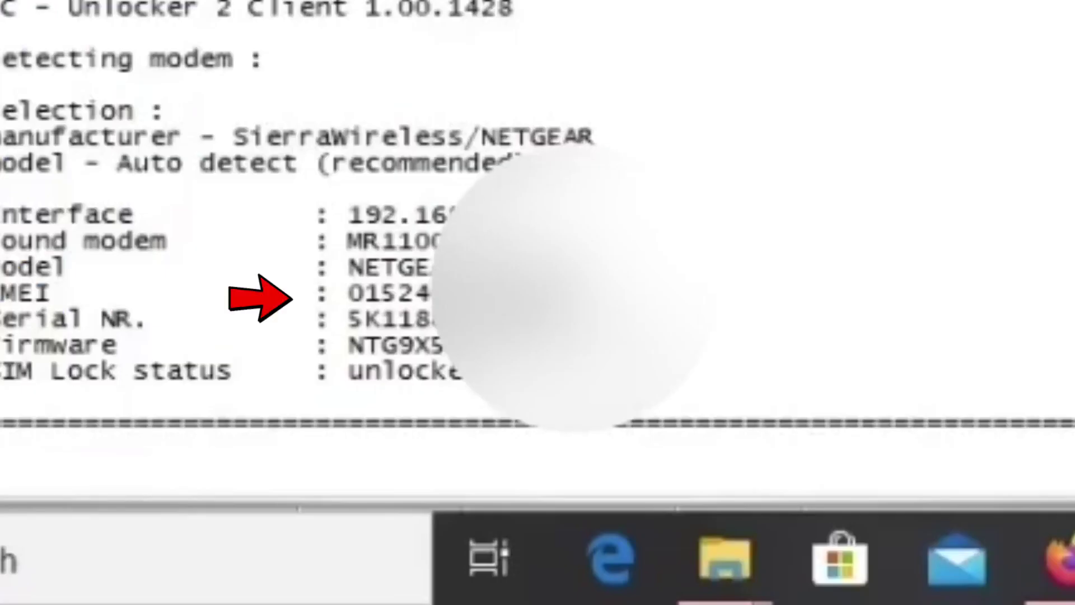
left_click(216, 3)
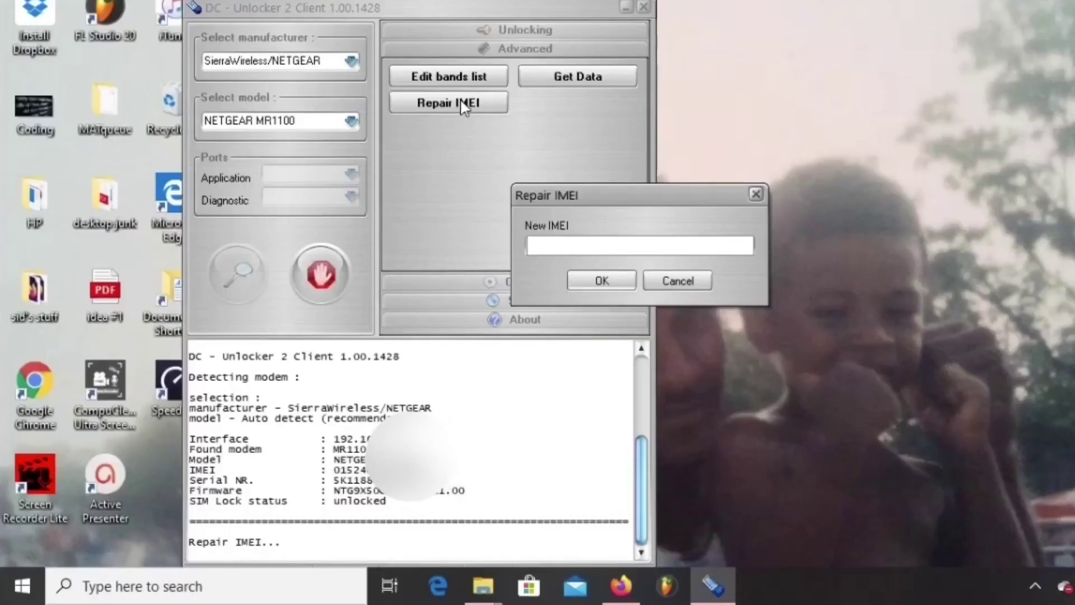
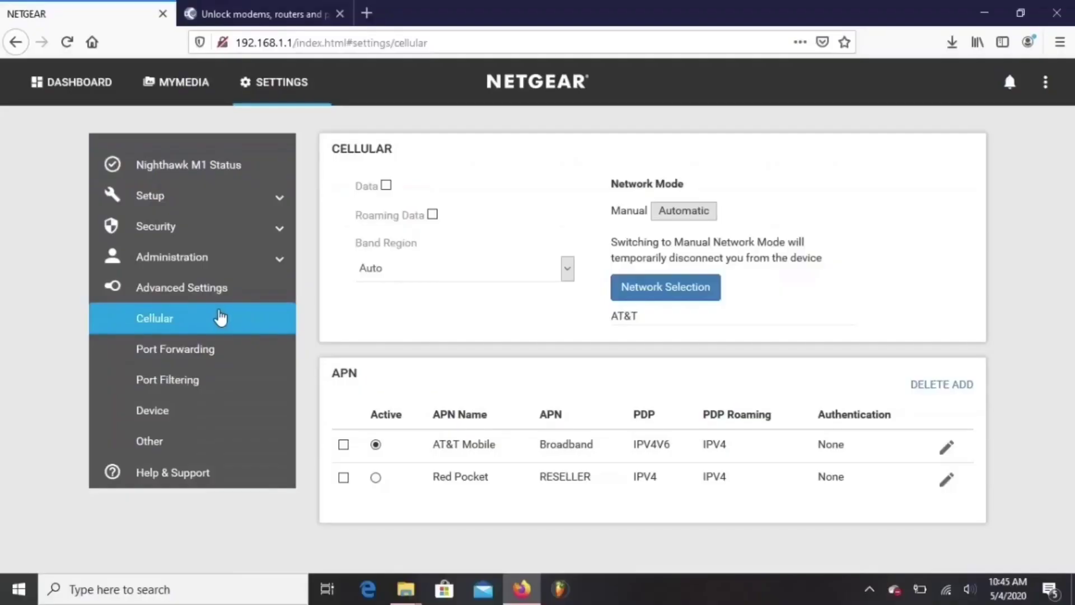
- Change the Band Region from Auto to AT&T B12 in the cellular settings
left_click(567, 270)
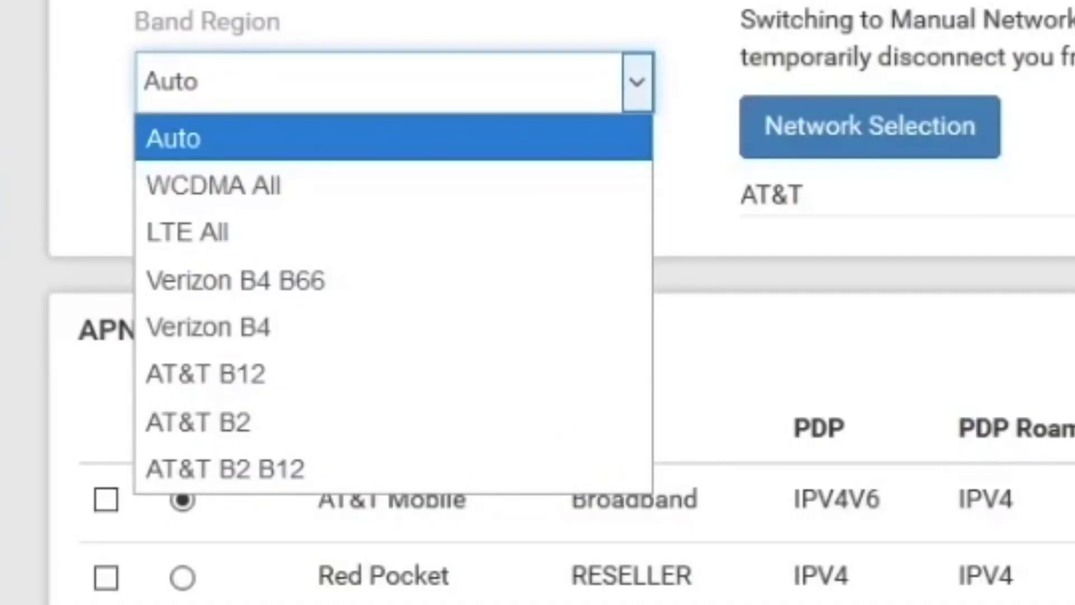
left_click(540, 381)
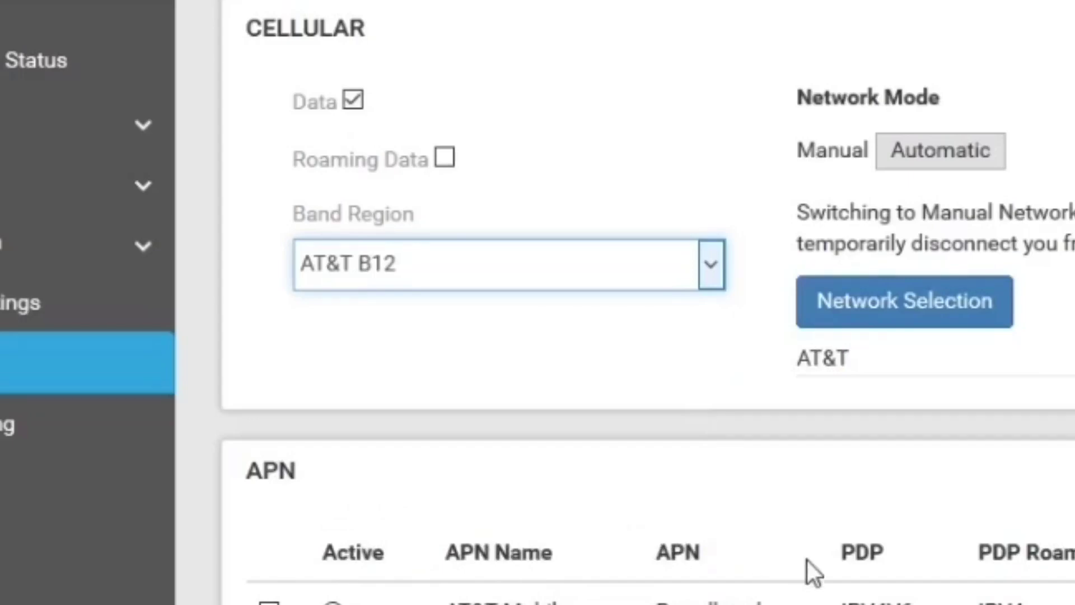
left_click(84, 120)
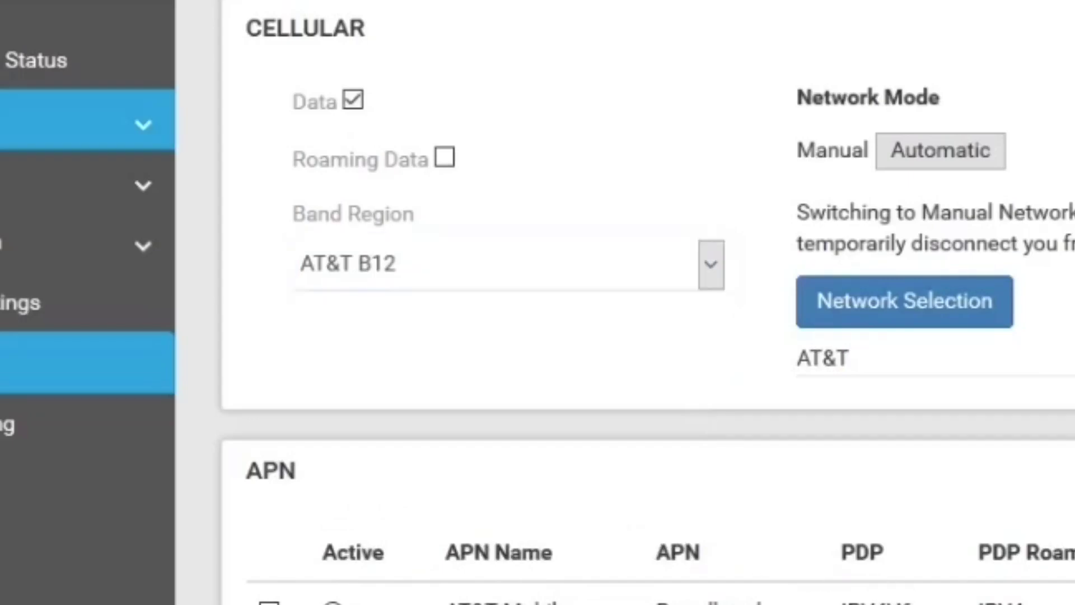
- View the Nighthawk M1 status diagnostics showing Current Radio Band LTE B12
left_click(305, 98)
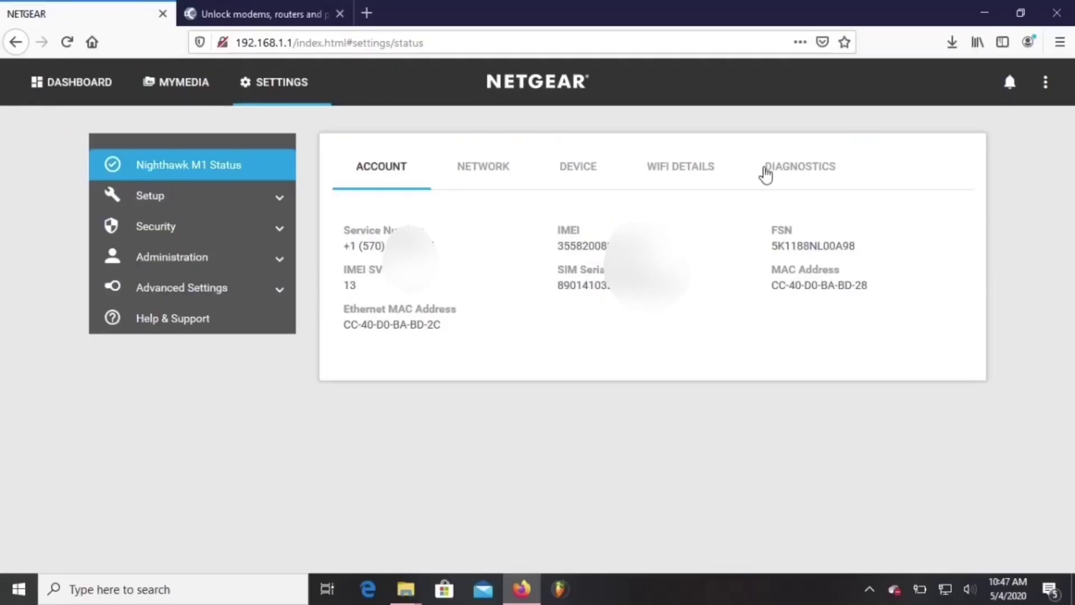
left_click(766, 168)
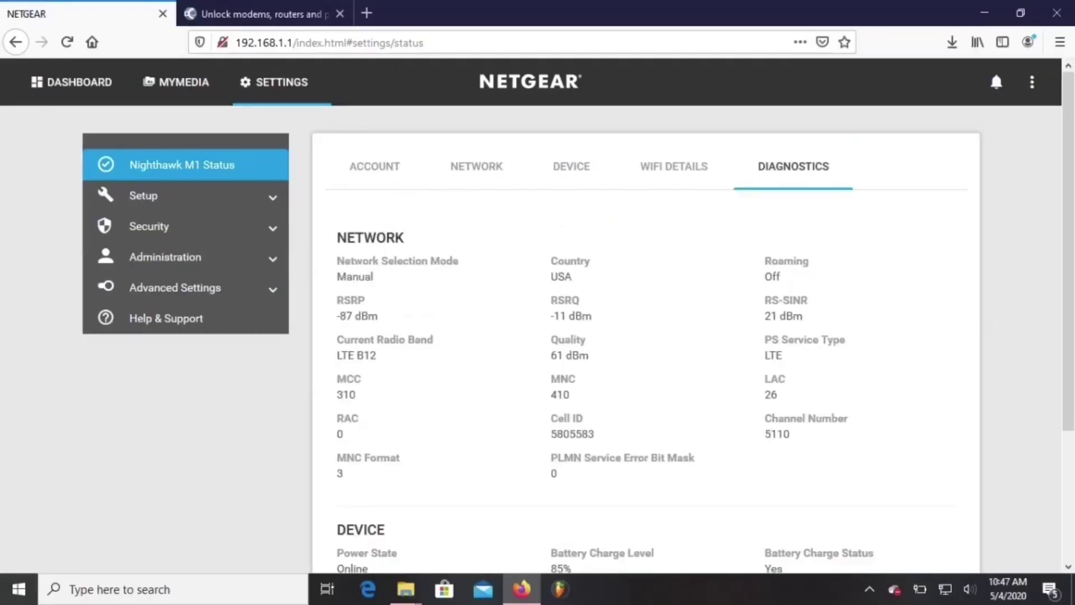